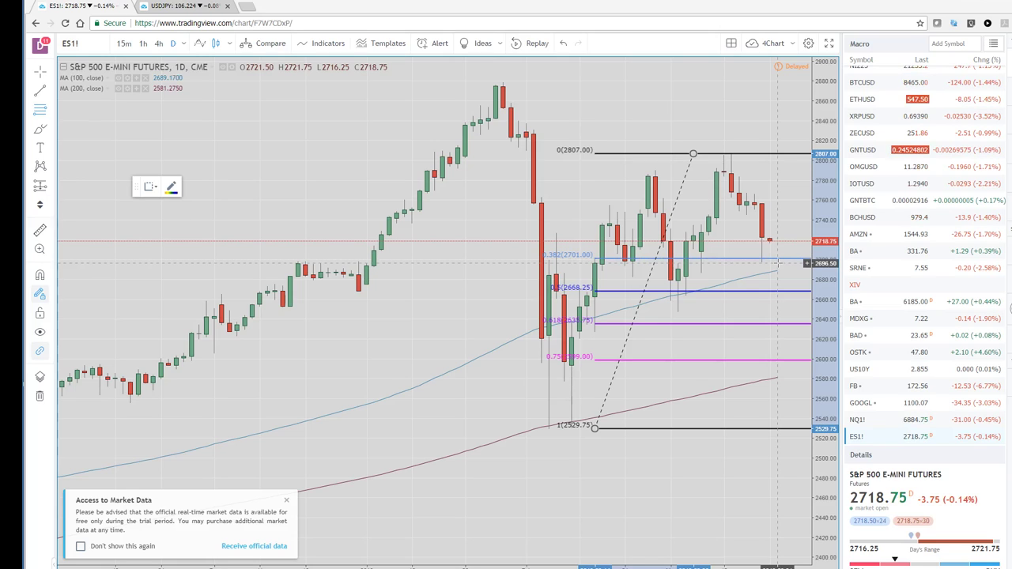
Close the Access to Market Data popup over the ES1! daily chart
{"action": "left_click", "coordinate": [287, 501]}
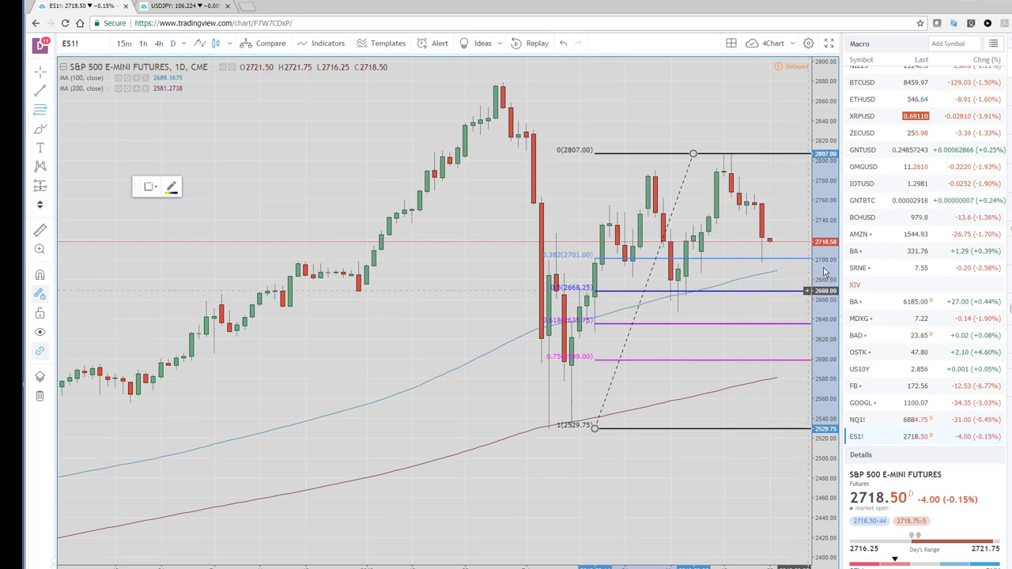
Open the NQ1! chart and delete its old Fibonacci retracement and price-range measurement
{"action": "left_click", "coordinate": [861, 419]}
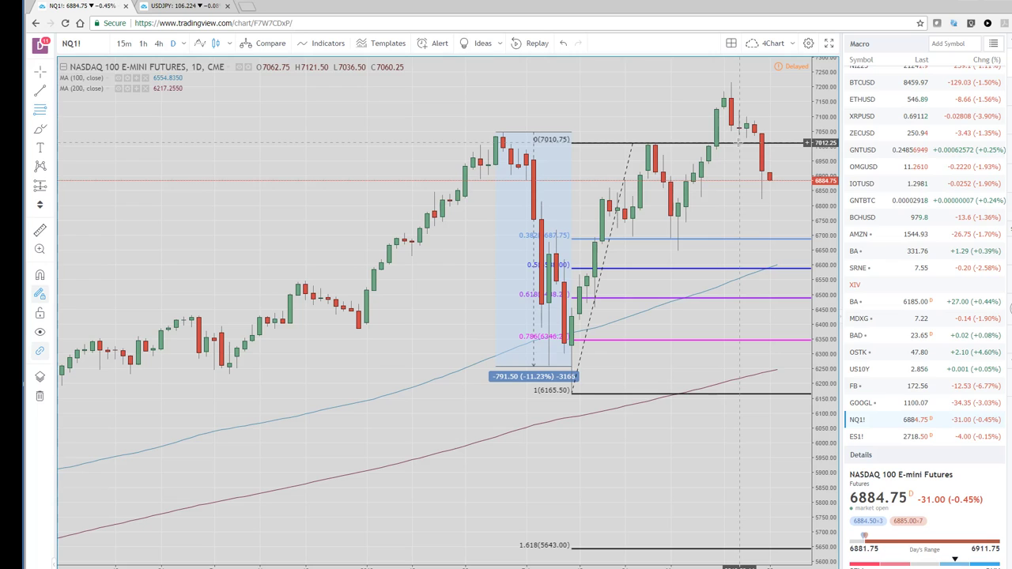
{"action": "right_click", "coordinate": [740, 142]}
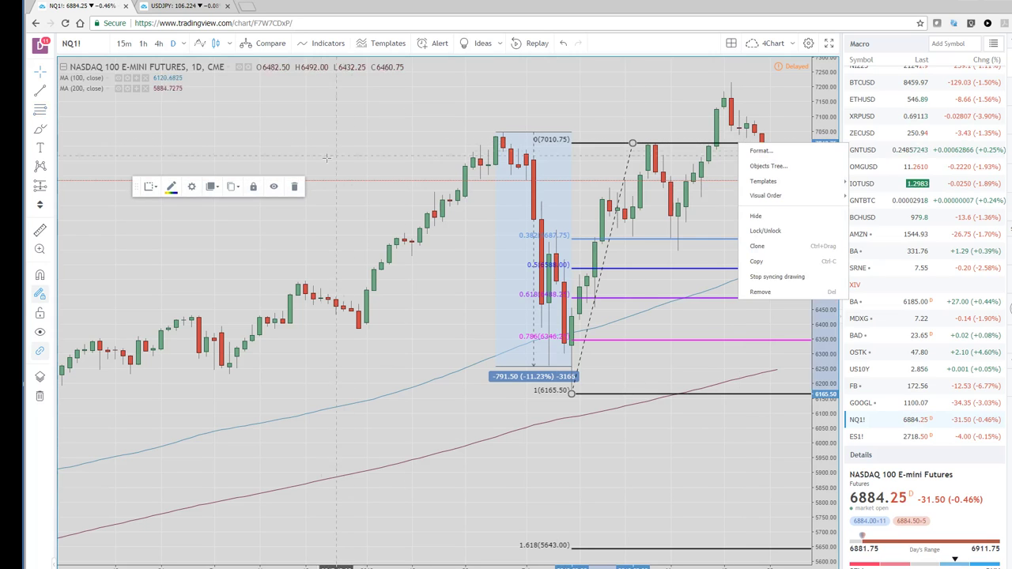
{"action": "left_click", "coordinate": [297, 187]}
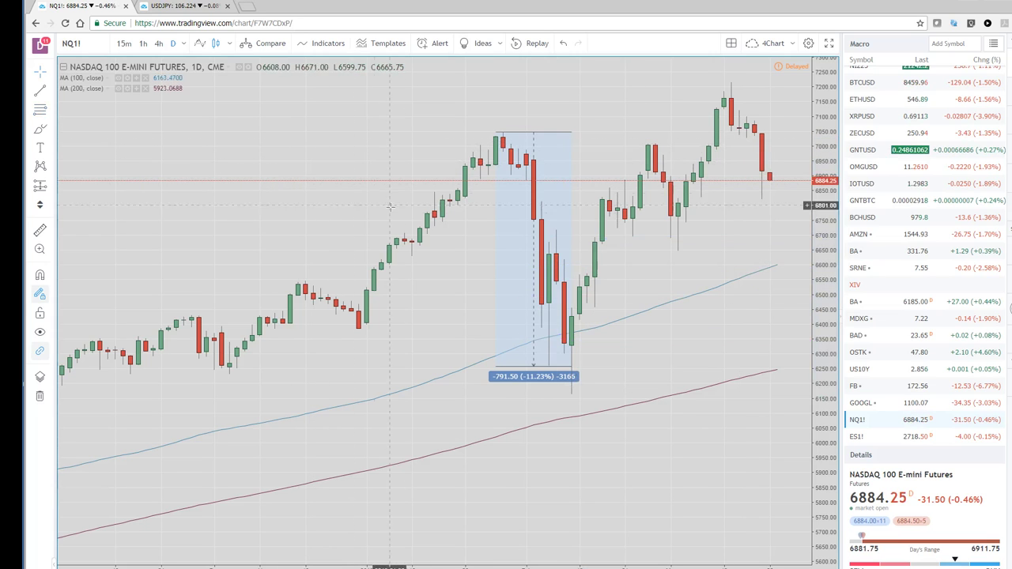
{"action": "right_click", "coordinate": [546, 378]}
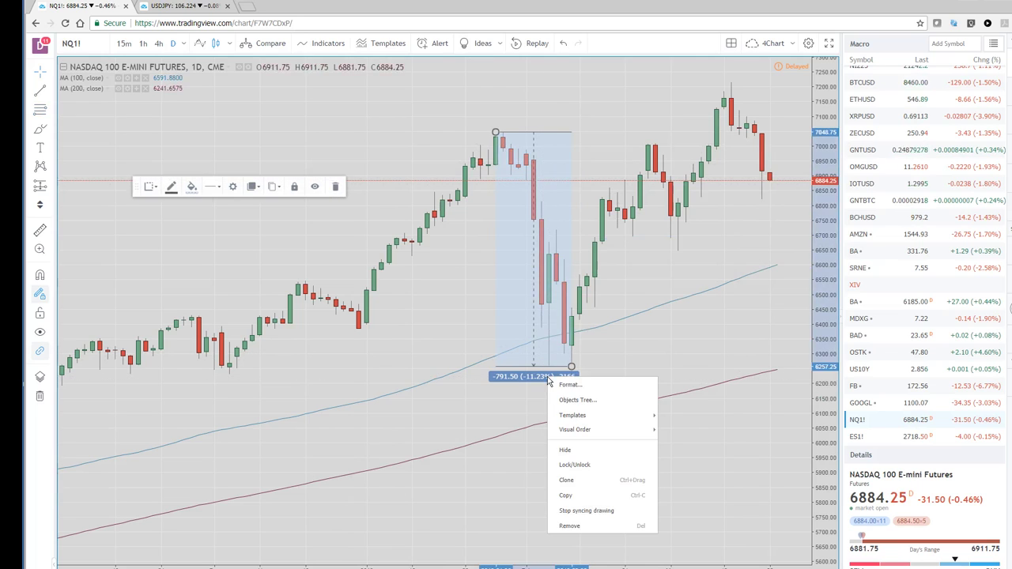
{"action": "left_click", "coordinate": [340, 186]}
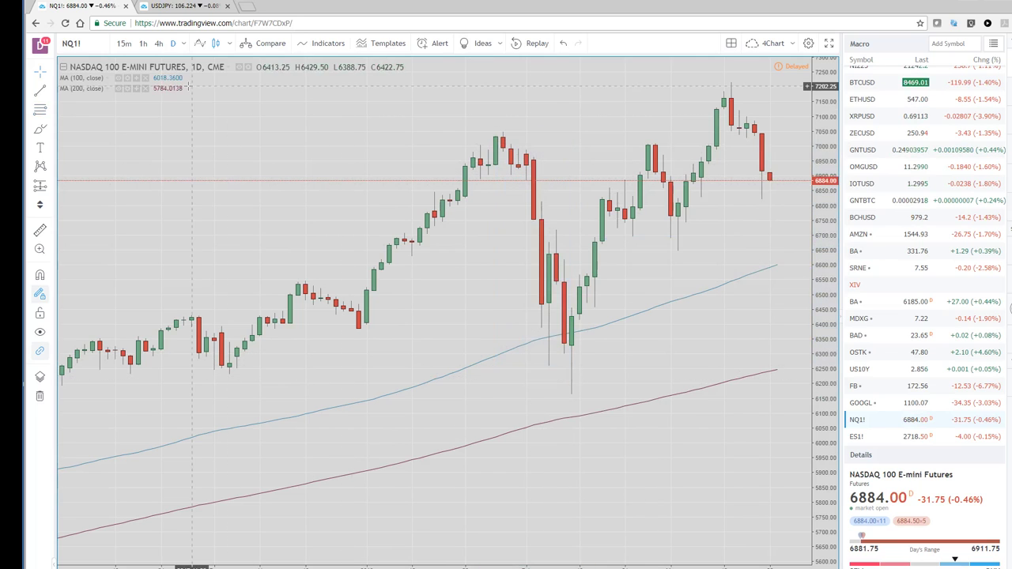
Draw a new Fibonacci retracement from the 6165.25 swing low to the 7216.50 high
{"action": "left_click", "coordinate": [40, 112]}
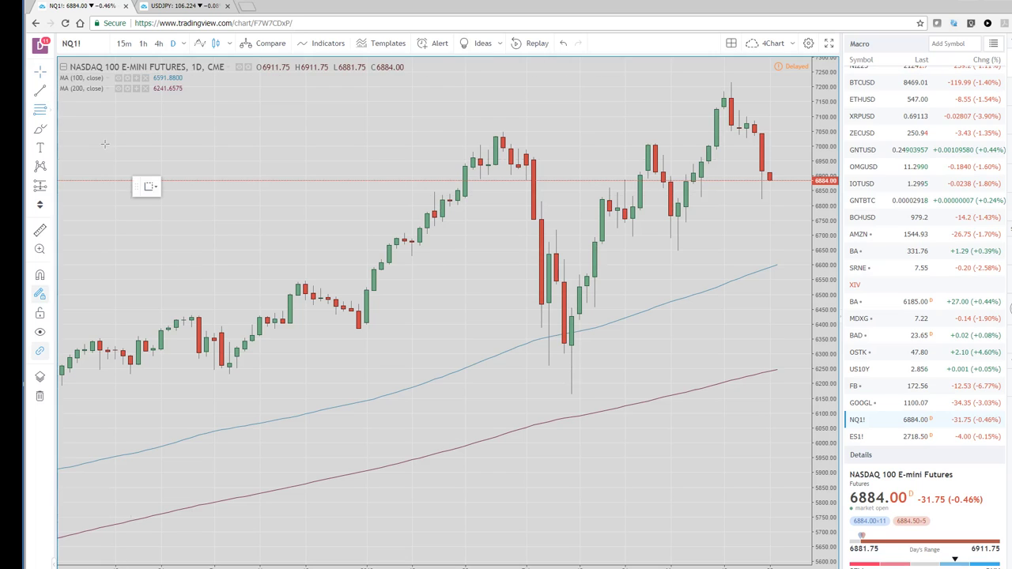
{"action": "left_click", "coordinate": [585, 390]}
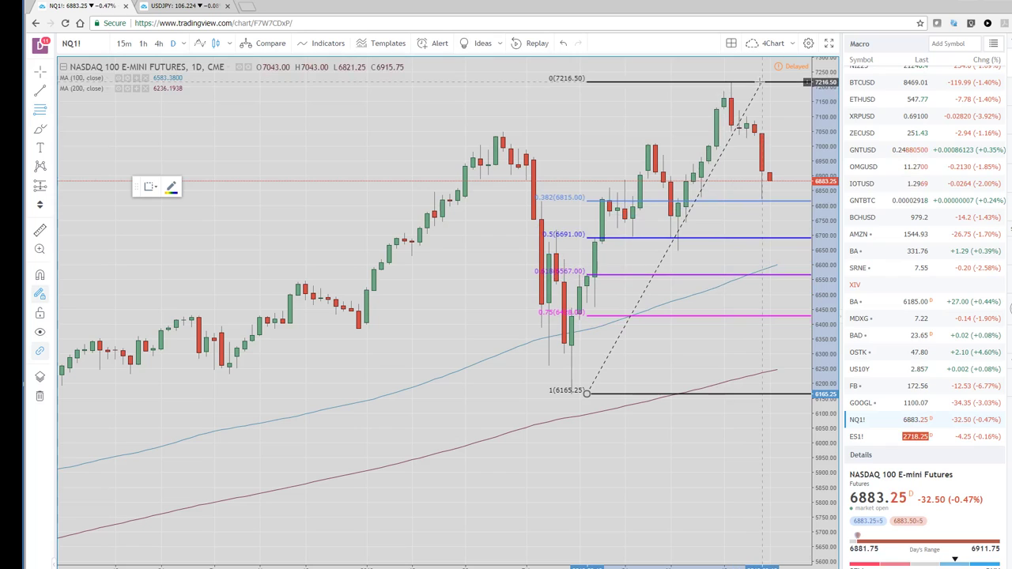
{"action": "left_click", "coordinate": [761, 81]}
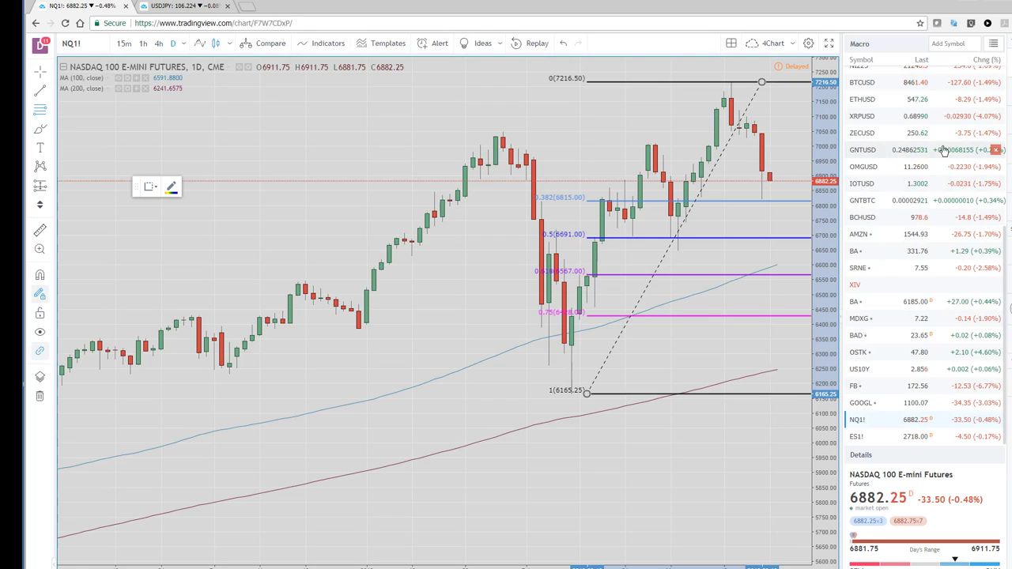
Switch the watchlist to Currencies and open the GBPUSD daily chart
{"action": "left_click", "coordinate": [994, 45]}
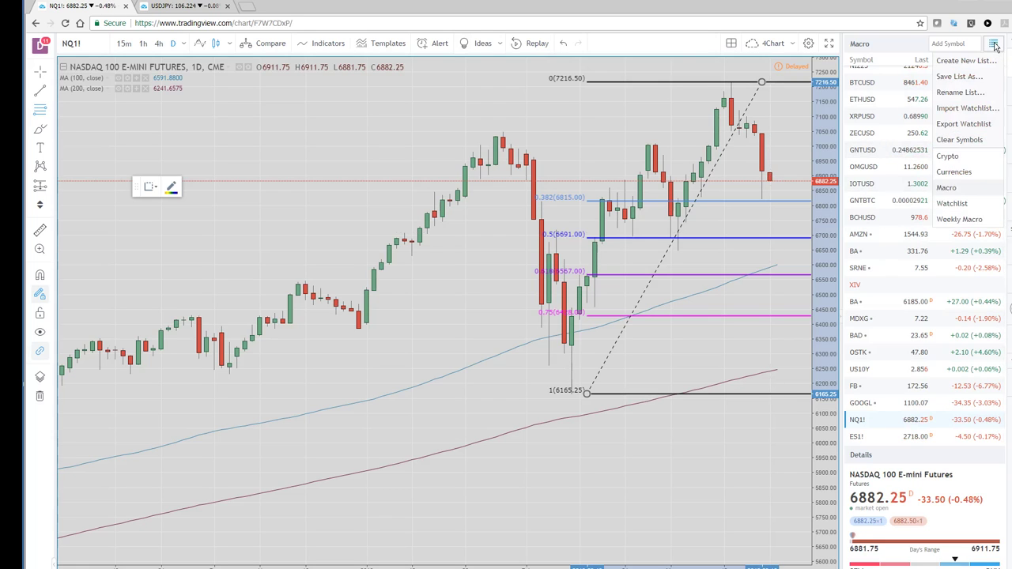
{"action": "left_click", "coordinate": [954, 174]}
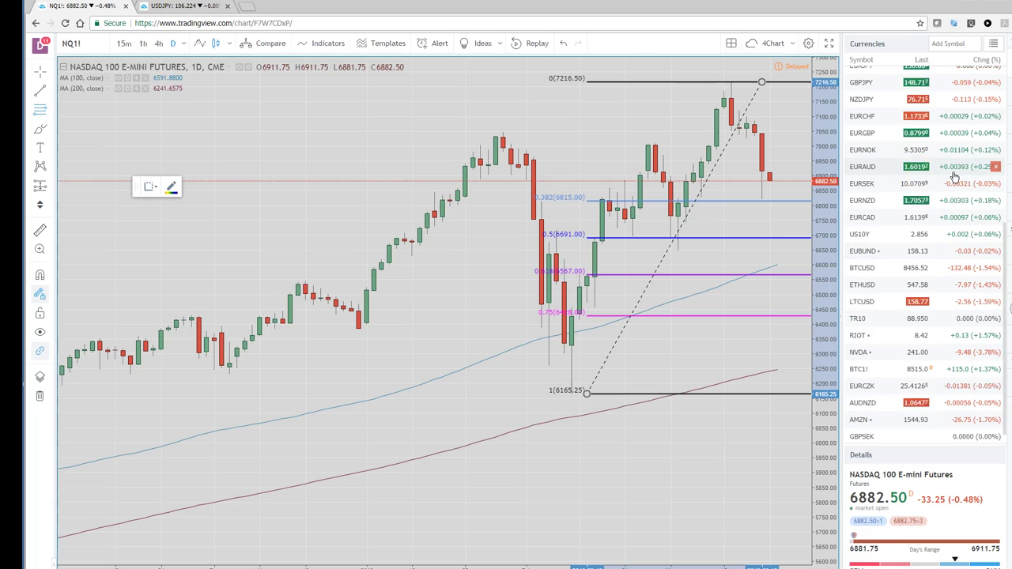
{"action": "scroll", "coordinate": [927, 172], "scroll_direction": "up", "scroll_amount": 3}
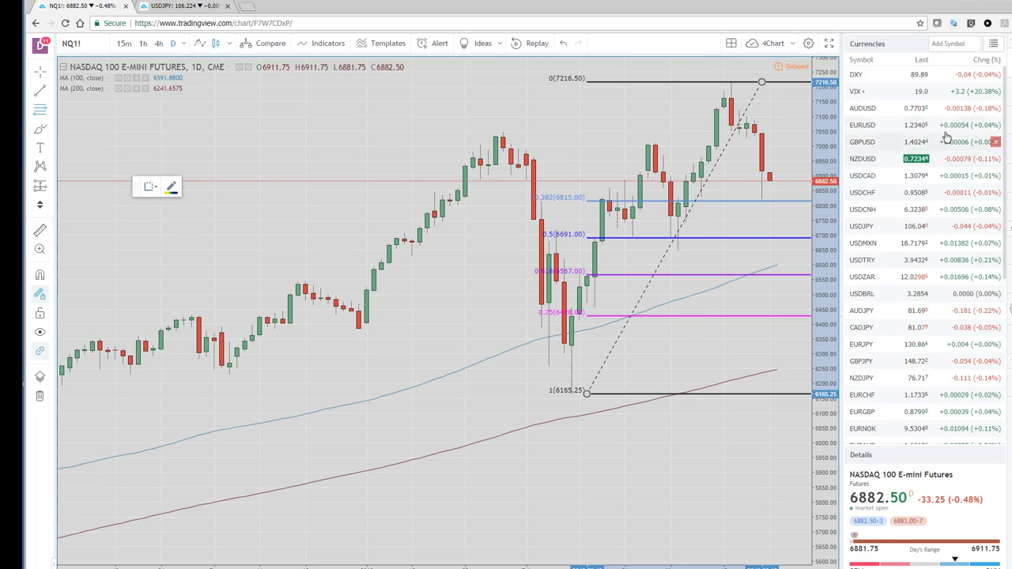
{"action": "left_click", "coordinate": [868, 148]}
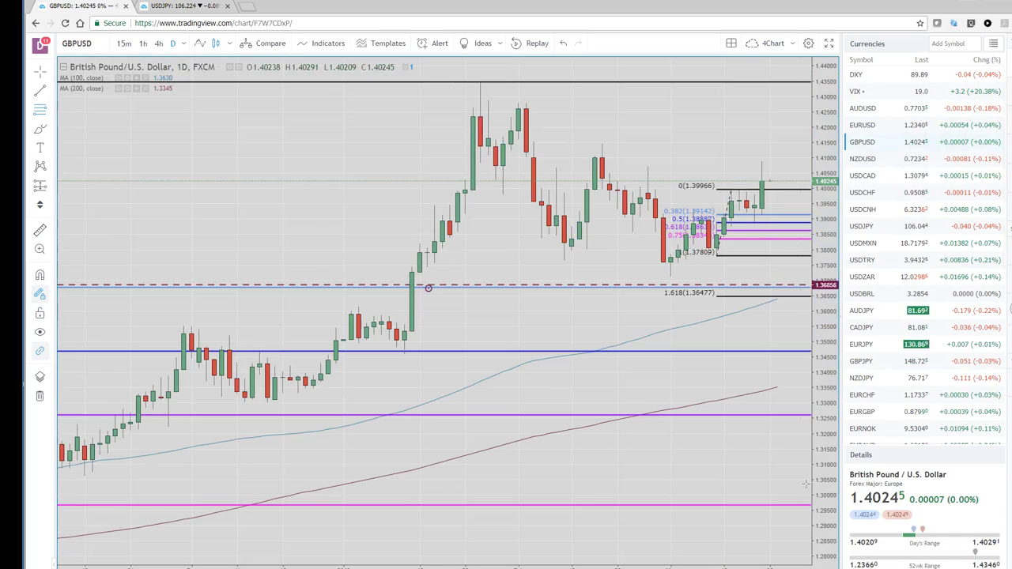
{"action": "key", "text": "alt+Enter"}
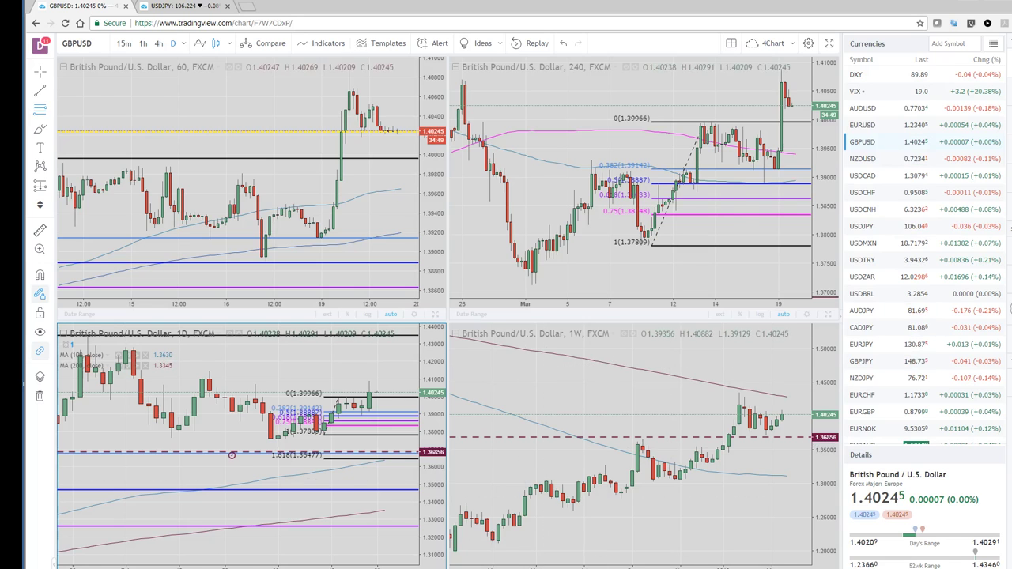
{"action": "key", "text": "alt+Enter"}
{"action": "scroll", "coordinate": [508, 456], "scroll_direction": "up", "scroll_amount": 3}
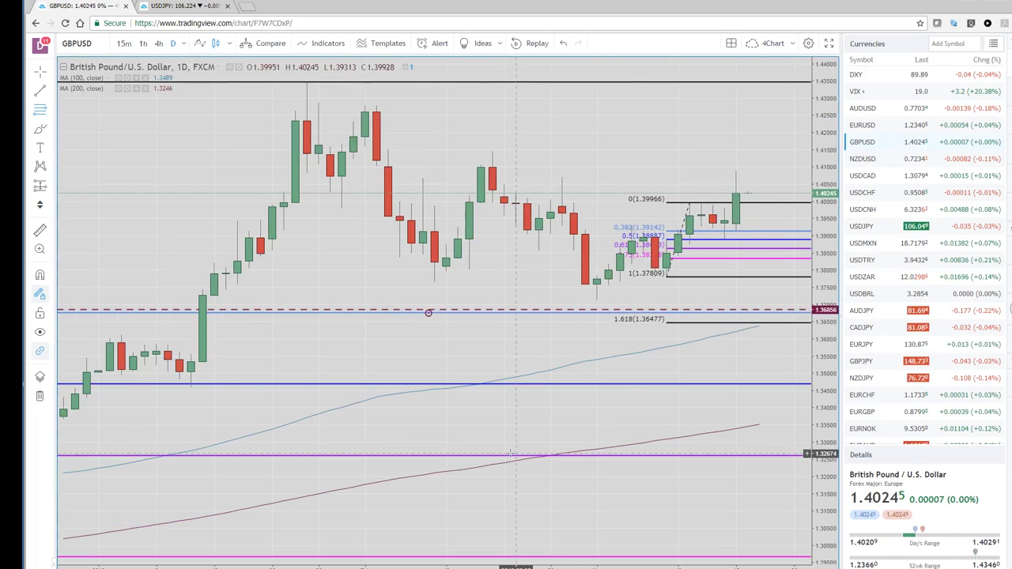
Delete the GBPUSD Fibonacci retracement and the 1.36856 alert line, confirming the alert removal
{"action": "right_click", "coordinate": [773, 203]}
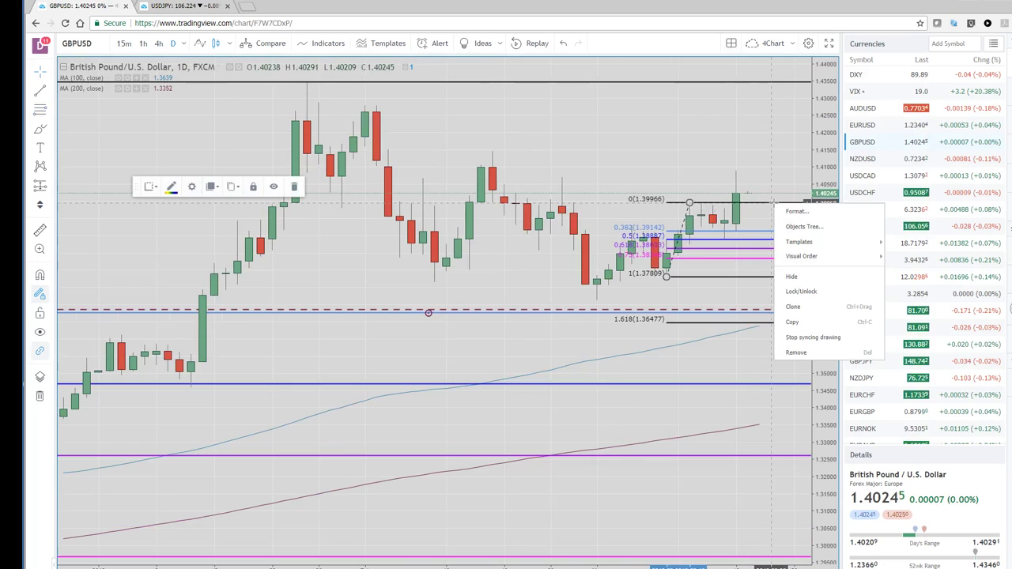
{"action": "left_click", "coordinate": [291, 186]}
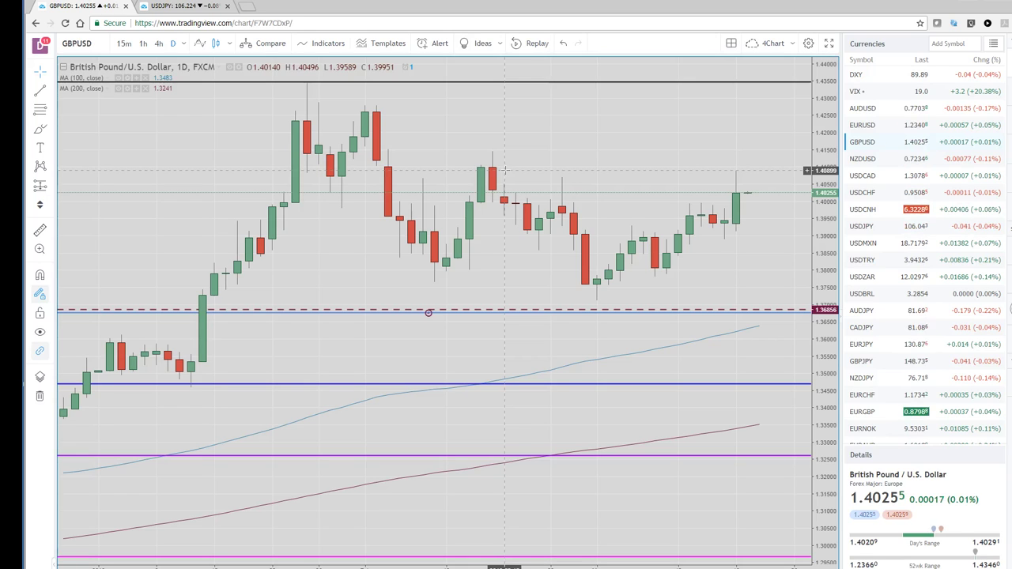
{"action": "right_click", "coordinate": [544, 311]}
{"action": "left_click", "coordinate": [355, 188]}
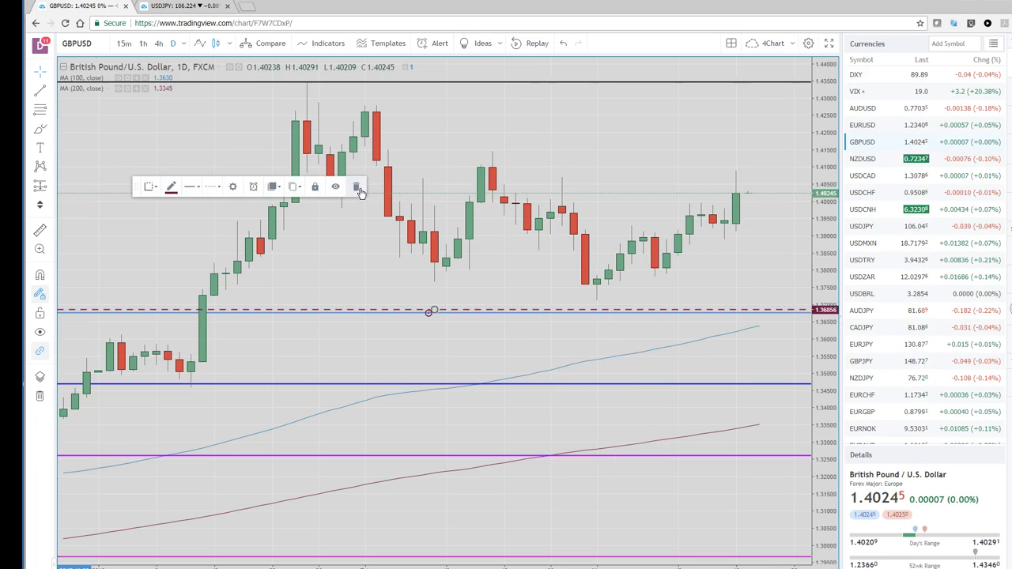
{"action": "left_click", "coordinate": [600, 366]}
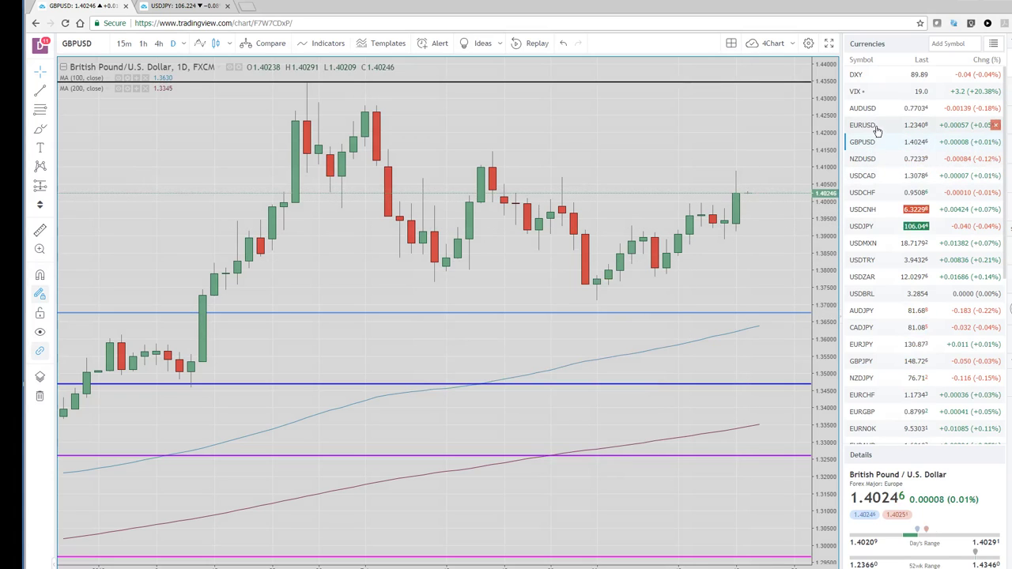
View the DXY chart briefly, then switch to the AUDUSD daily chart
{"action": "left_click", "coordinate": [887, 75]}
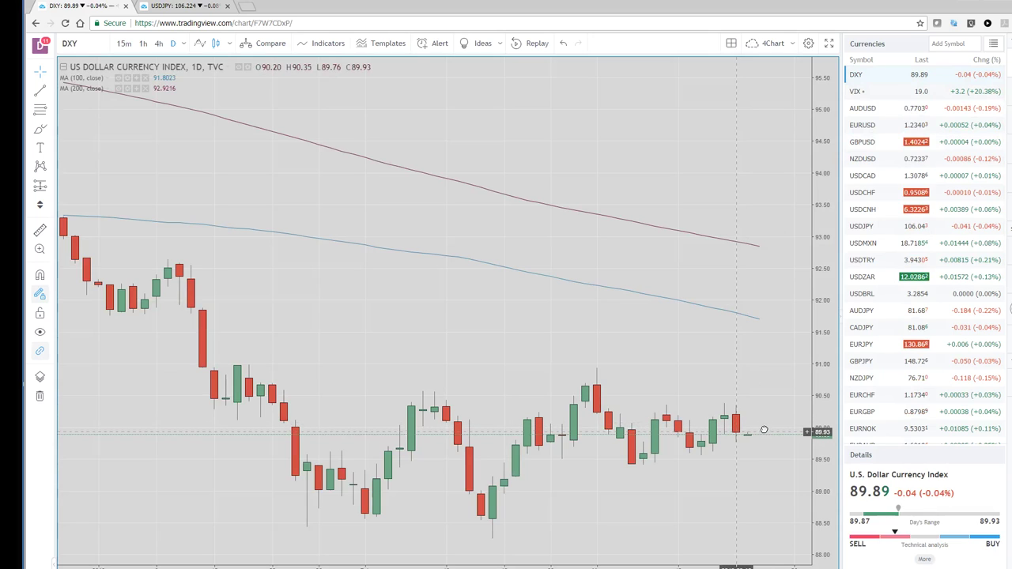
{"action": "left_click", "coordinate": [913, 115]}
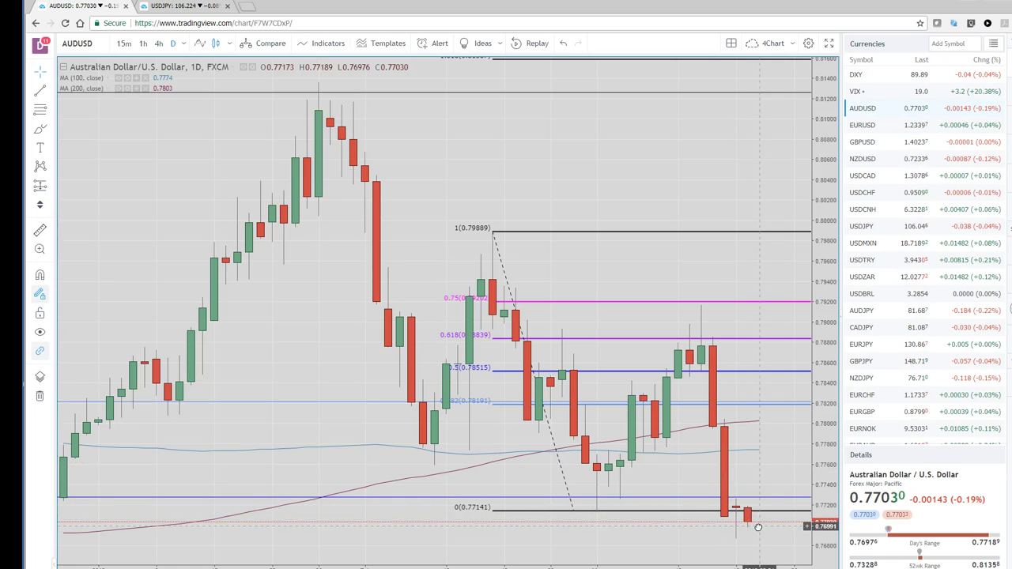
Review the NZDUSD daily chart's Fibonacci levels, then move on to USDJPY daily
{"action": "left_click", "coordinate": [865, 162]}
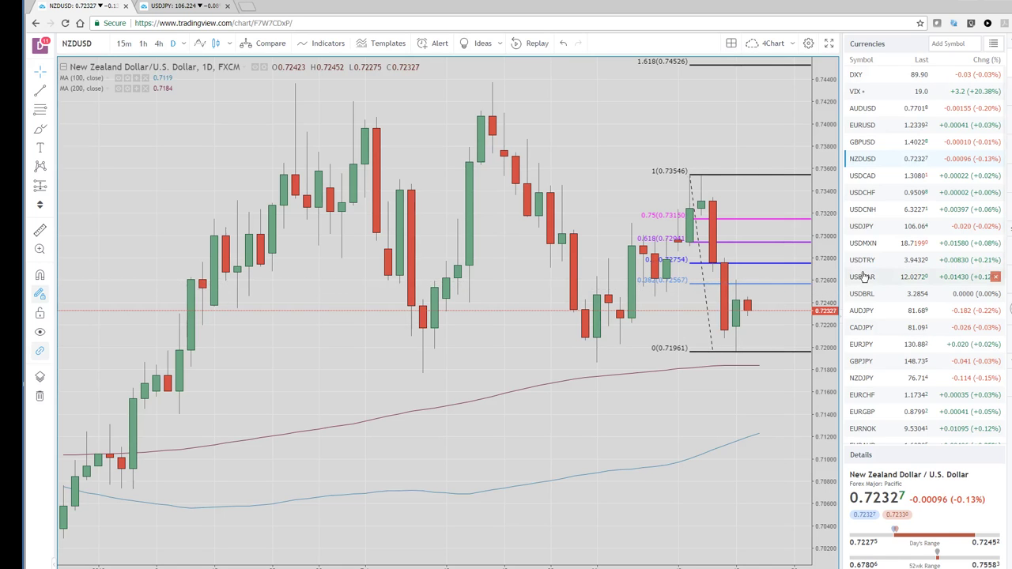
{"action": "left_click", "coordinate": [862, 227]}
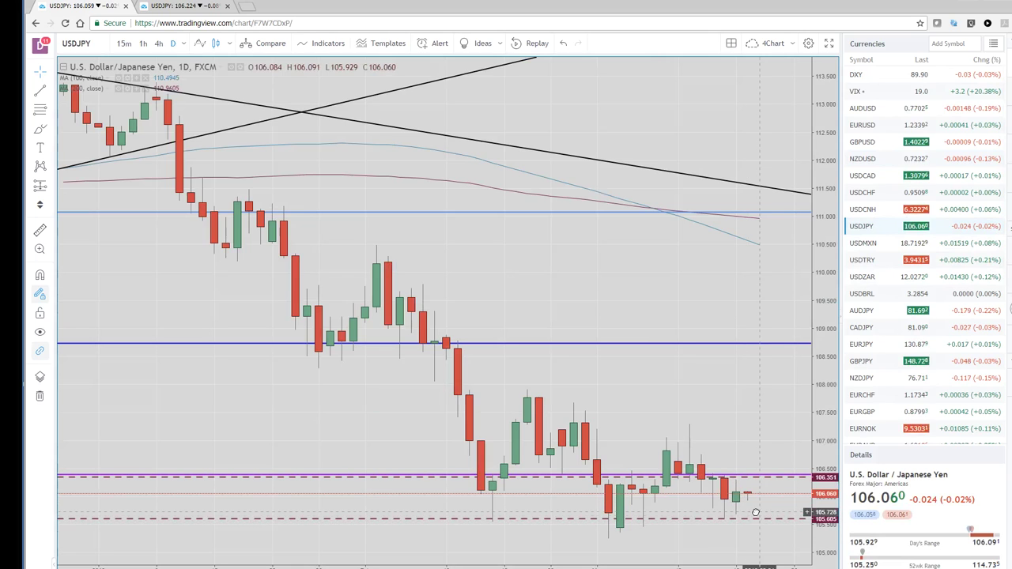
{"action": "left_click_drag", "start_coordinate": [755, 521], "coordinate": [757, 522]}
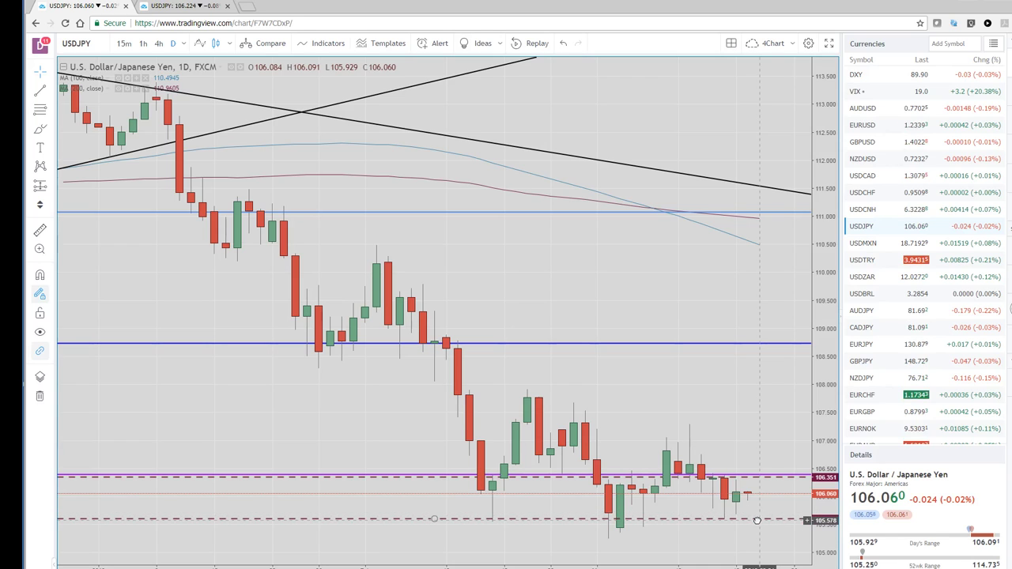
{"action": "left_click_drag", "start_coordinate": [757, 519], "coordinate": [747, 518]}
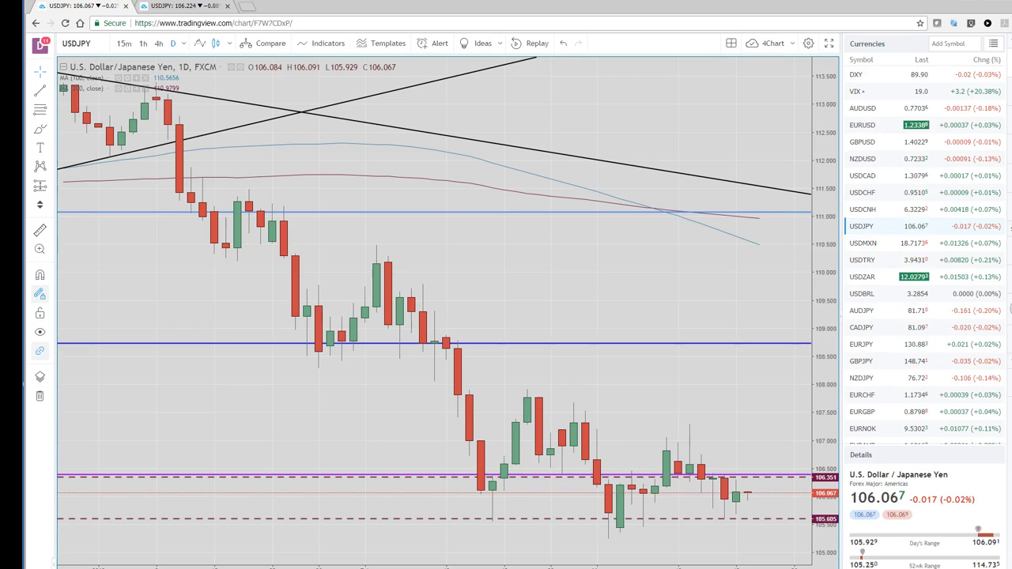
Maximize and zoom into the AUDUSD 60-minute pane, then switch to USDJPY
{"action": "left_click", "coordinate": [865, 113]}
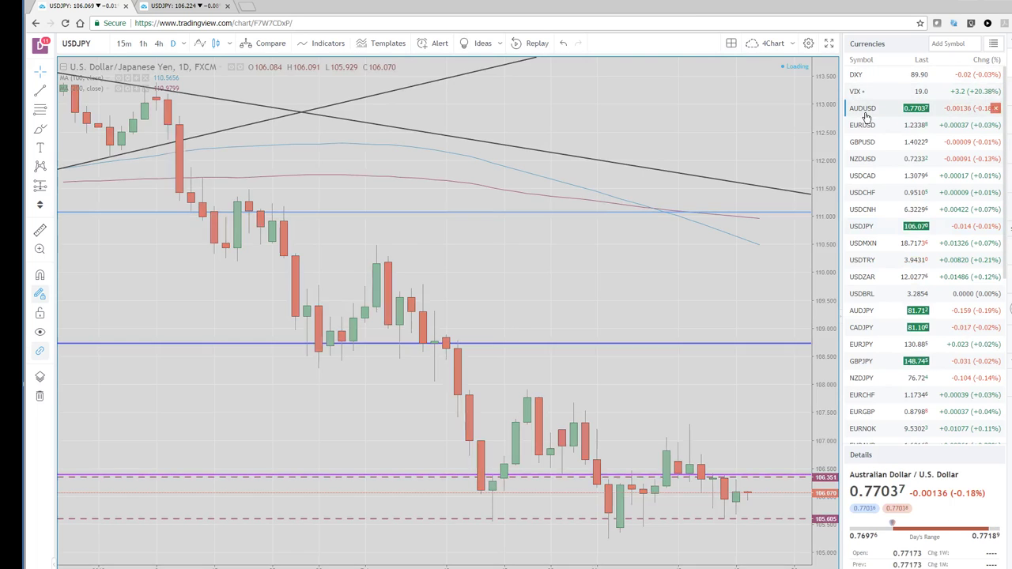
{"action": "key", "text": "alt+Return"}
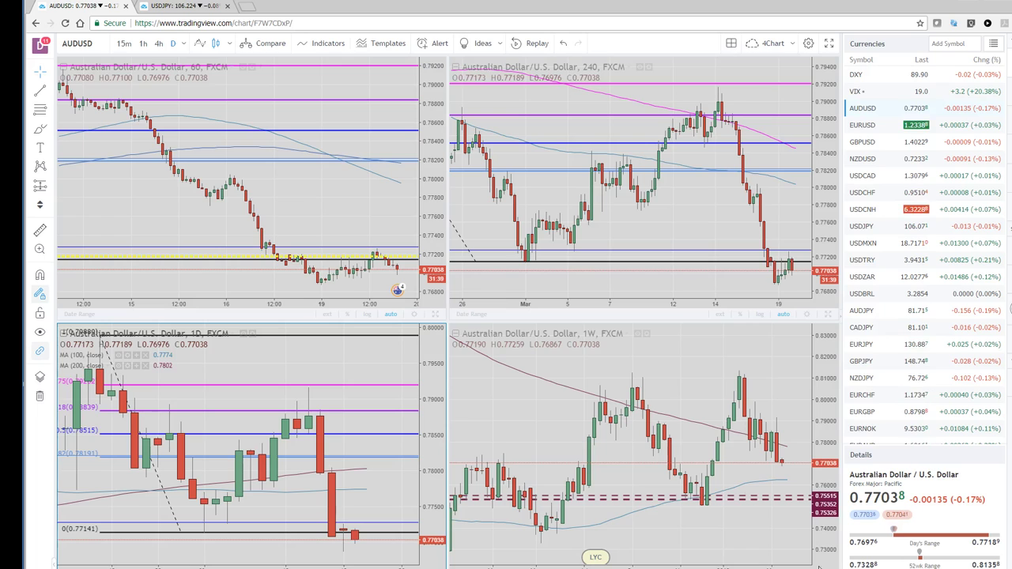
{"action": "left_click", "coordinate": [435, 315]}
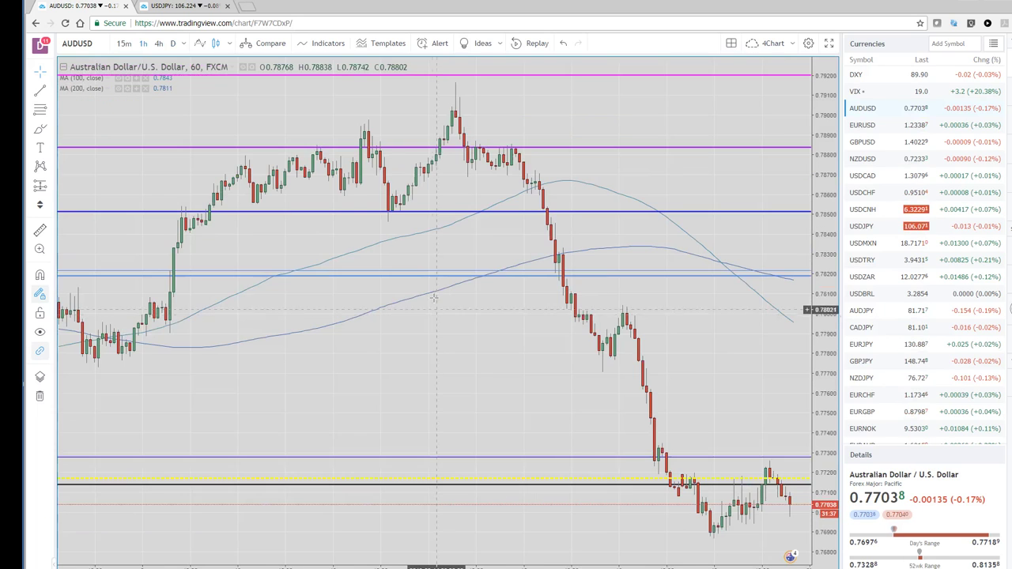
{"action": "scroll", "coordinate": [530, 380], "scroll_direction": "up", "scroll_amount": 5}
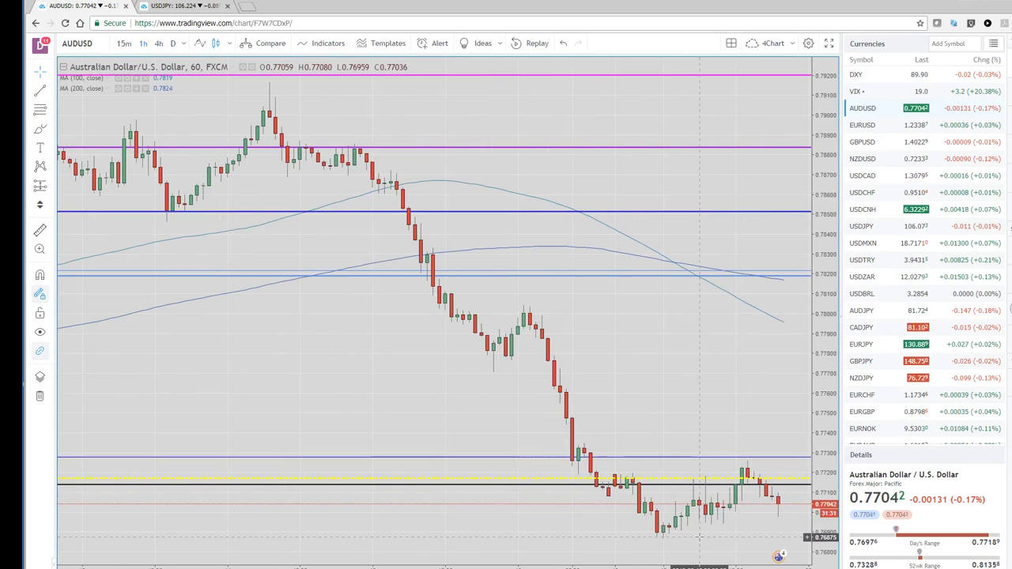
{"action": "scroll", "coordinate": [699, 537], "scroll_direction": "up", "scroll_amount": 1}
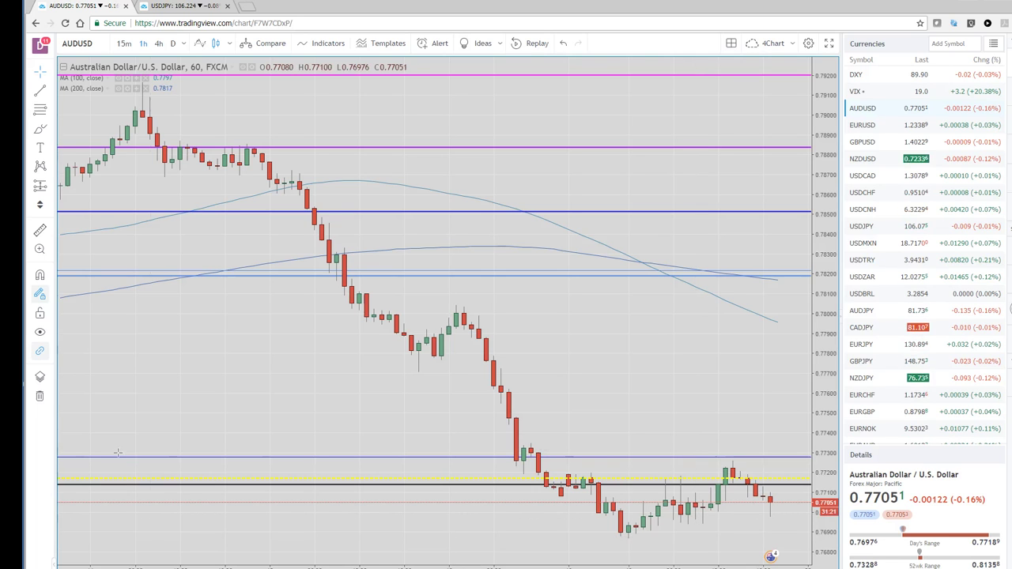
{"action": "left_click", "coordinate": [861, 227]}
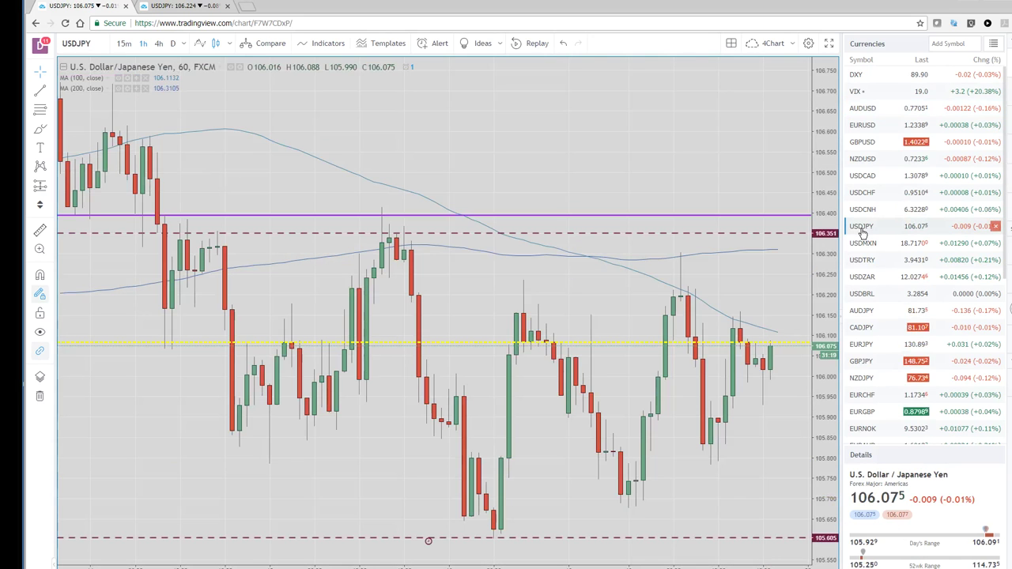